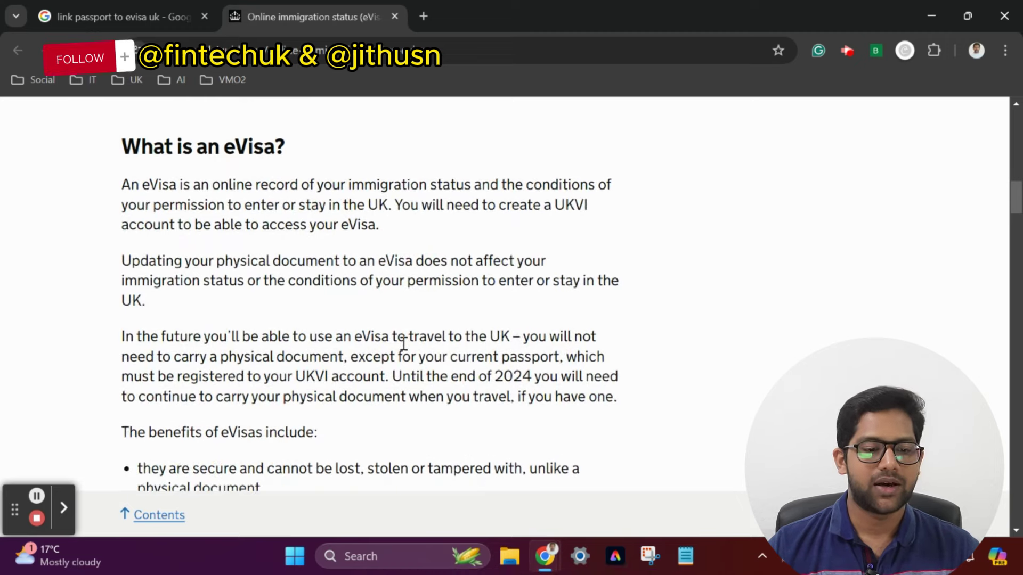
- Open the 'update your personal information' link under 'How will I use my UKVI account?' in a new tab
{"action": "scroll", "coordinate": [404, 346], "scroll_direction": "down", "scroll_amount": 2}
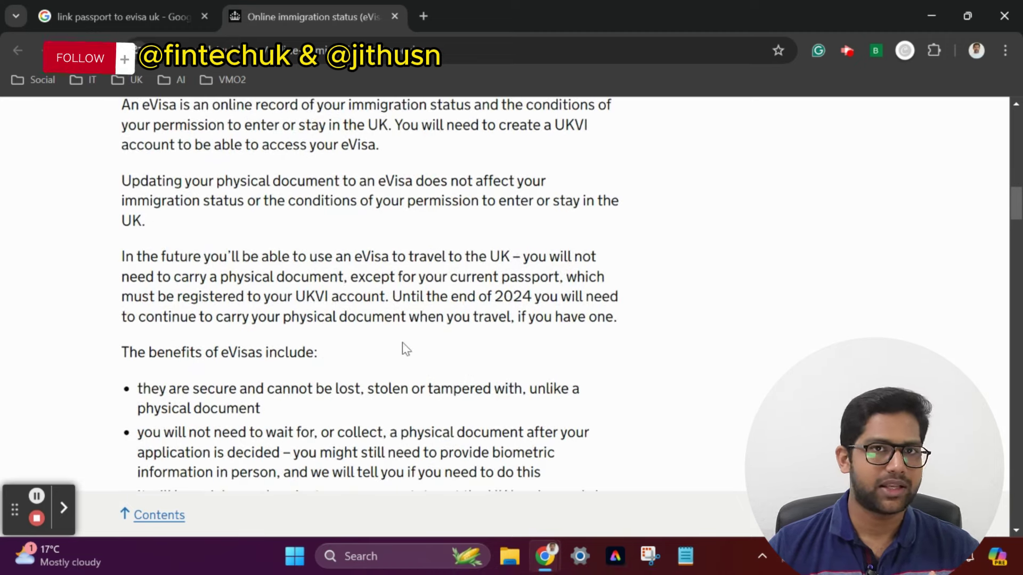
{"action": "scroll", "coordinate": [404, 346], "scroll_direction": "down", "scroll_amount": 7}
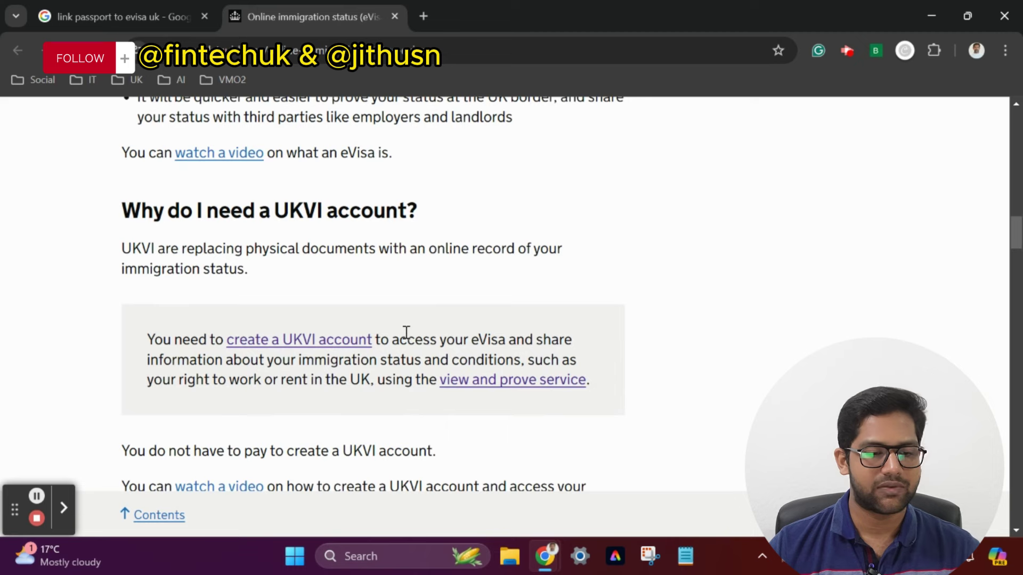
{"action": "scroll", "coordinate": [406, 332], "scroll_direction": "down", "scroll_amount": 6}
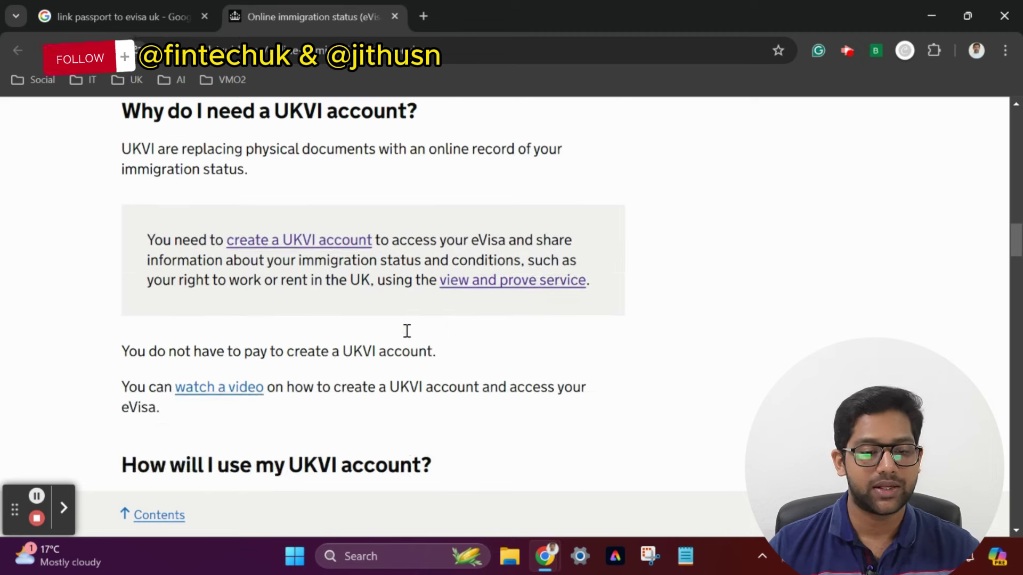
{"action": "scroll", "coordinate": [406, 331], "scroll_direction": "down", "scroll_amount": 1}
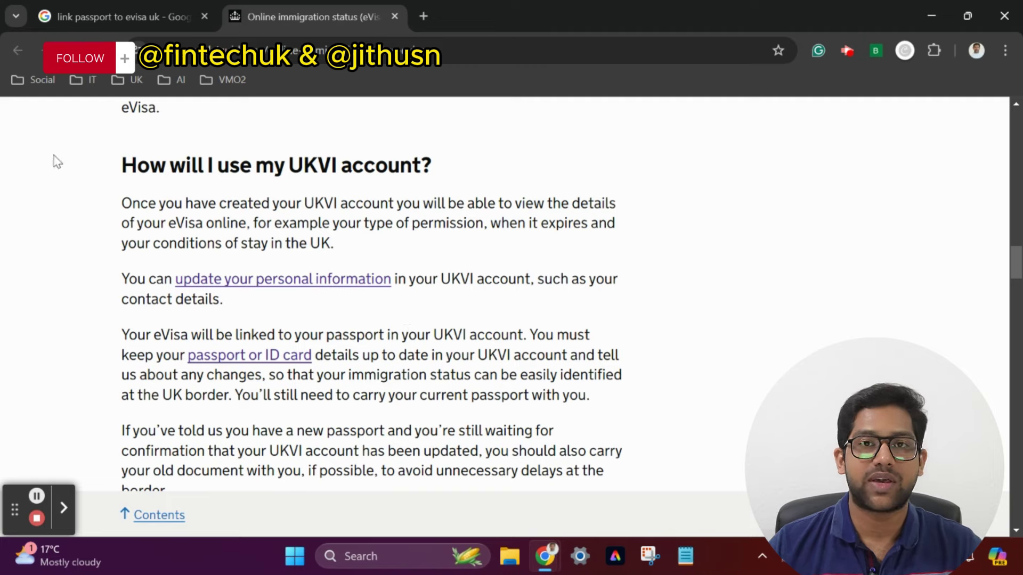
{"action": "scroll", "coordinate": [352, 198], "scroll_direction": "down", "scroll_amount": 1}
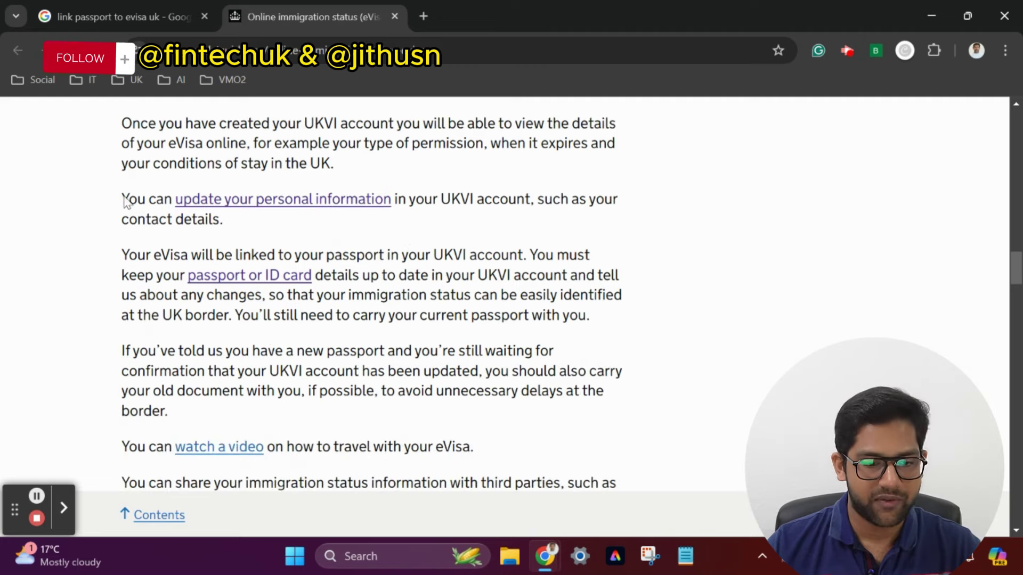
{"action": "left_click", "coordinate": [268, 206], "text": "ctrl"}
- Switch to the 'Update your UK Visas and Immigration account details' guide and read its overview
{"action": "left_click", "coordinate": [465, 17]}
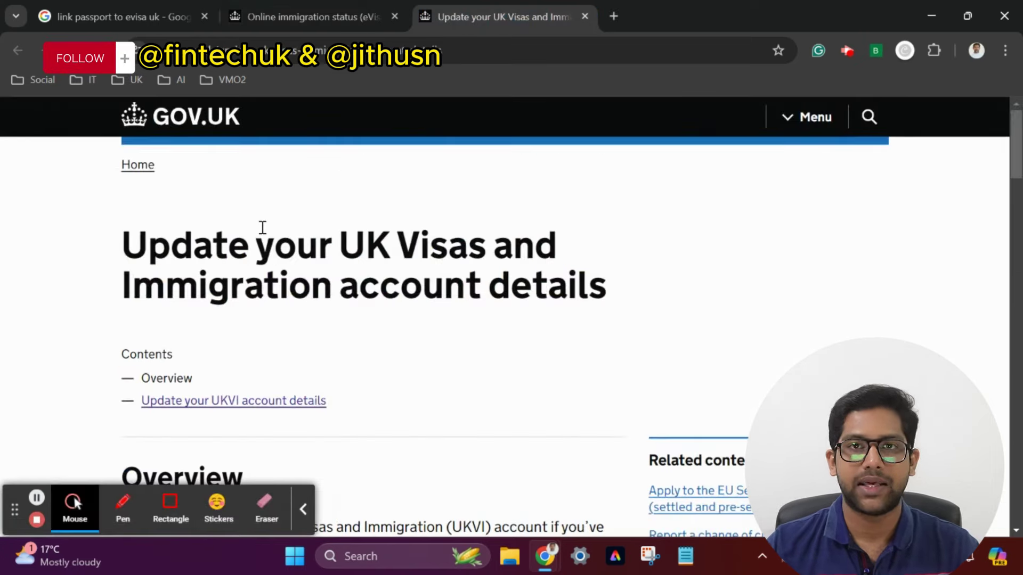
{"action": "scroll", "coordinate": [263, 228], "scroll_direction": "down", "scroll_amount": 1}
{"action": "left_click", "coordinate": [302, 510]}
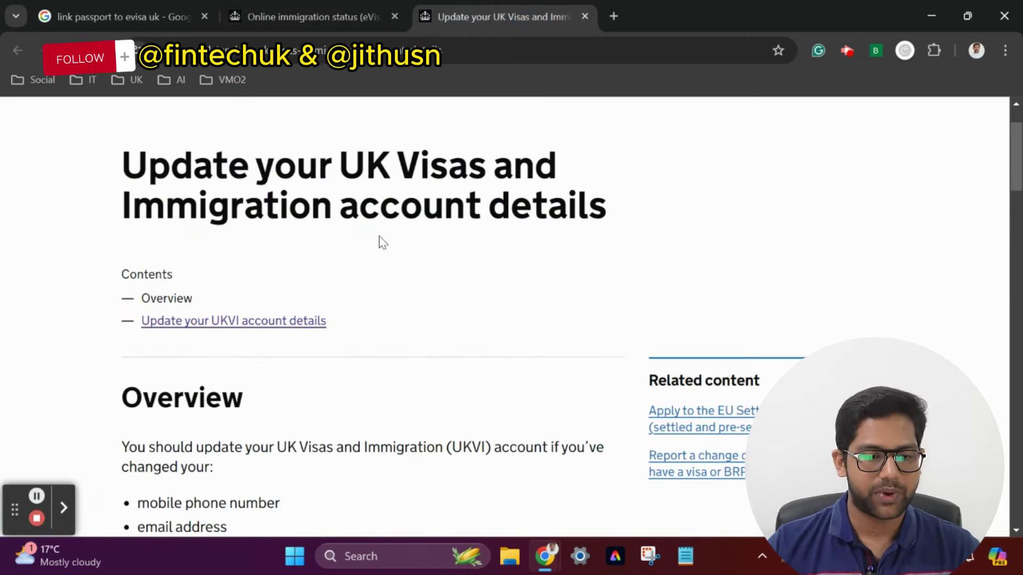
{"action": "scroll", "coordinate": [371, 273], "scroll_direction": "down", "scroll_amount": 1}
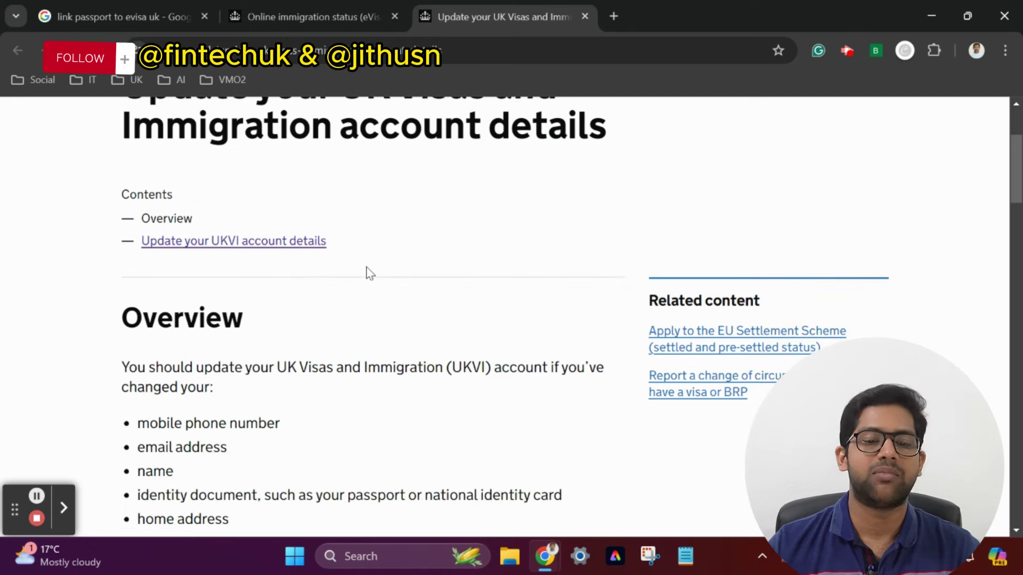
{"action": "scroll", "coordinate": [371, 273], "scroll_direction": "down", "scroll_amount": 3}
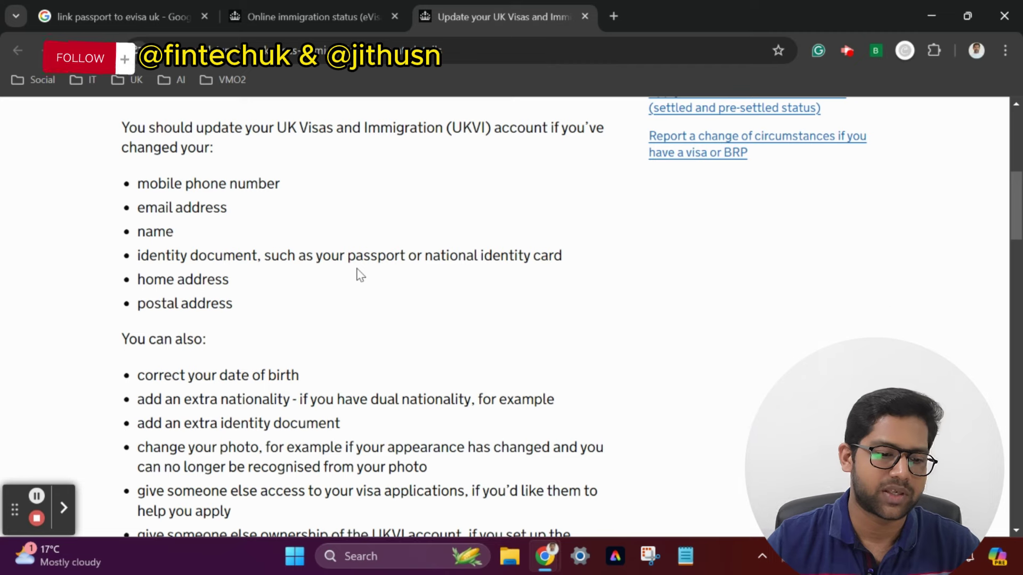
- Read down the guide to the 'Update your UKVI account details' section
{"action": "scroll", "coordinate": [358, 274], "scroll_direction": "down", "scroll_amount": 1}
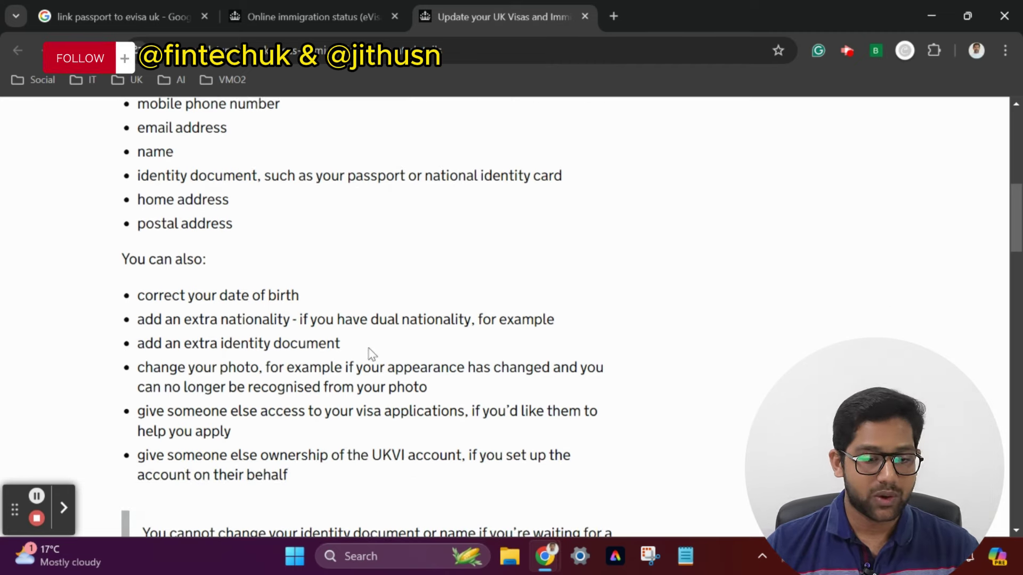
{"action": "scroll", "coordinate": [372, 355], "scroll_direction": "down", "scroll_amount": 1}
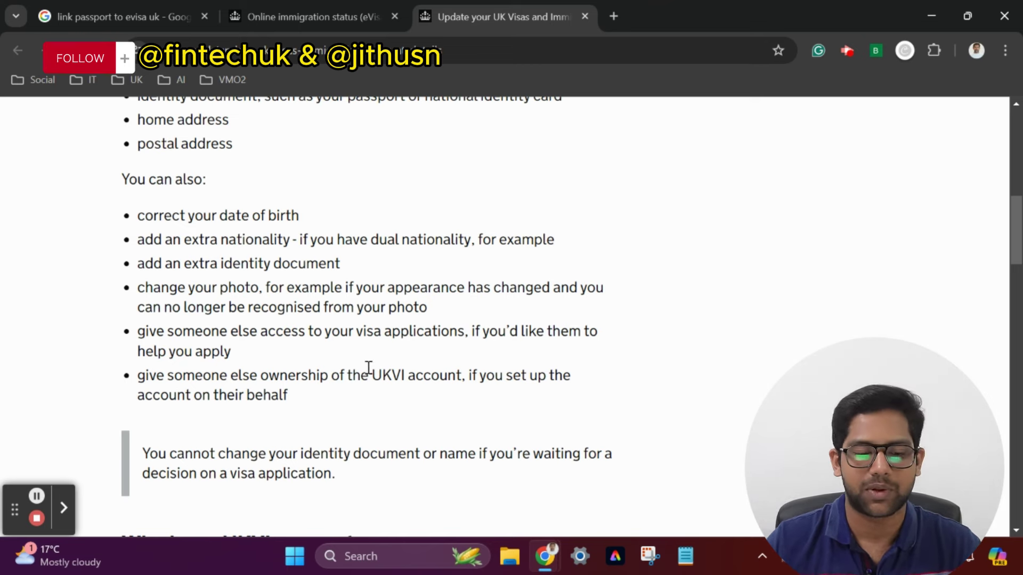
{"action": "scroll", "coordinate": [367, 365], "scroll_direction": "down", "scroll_amount": 3}
{"action": "scroll", "coordinate": [358, 380], "scroll_direction": "down", "scroll_amount": 3}
{"action": "scroll", "coordinate": [355, 389], "scroll_direction": "down", "scroll_amount": 10}
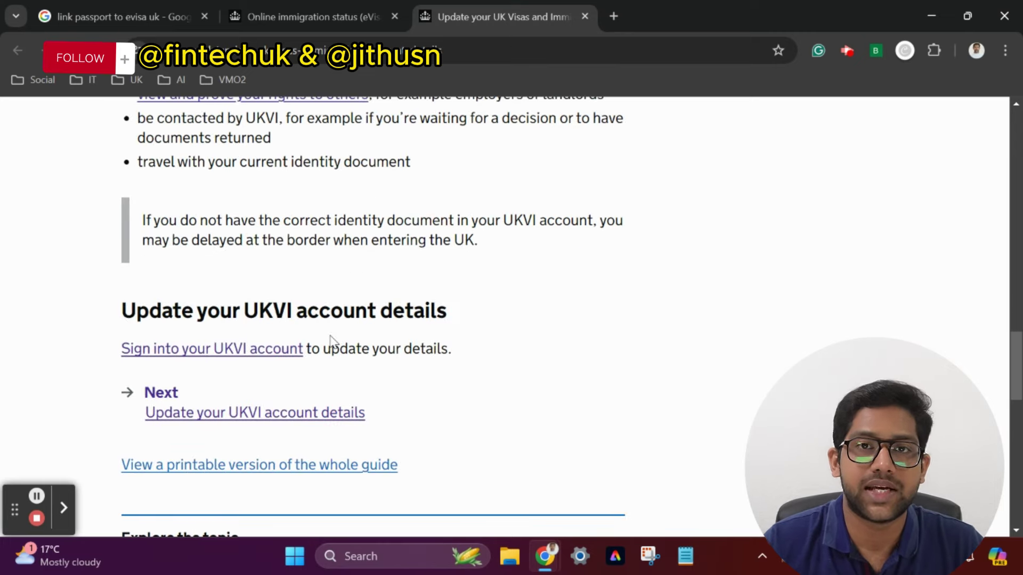
{"action": "scroll", "coordinate": [308, 228], "scroll_direction": "up", "scroll_amount": 3}
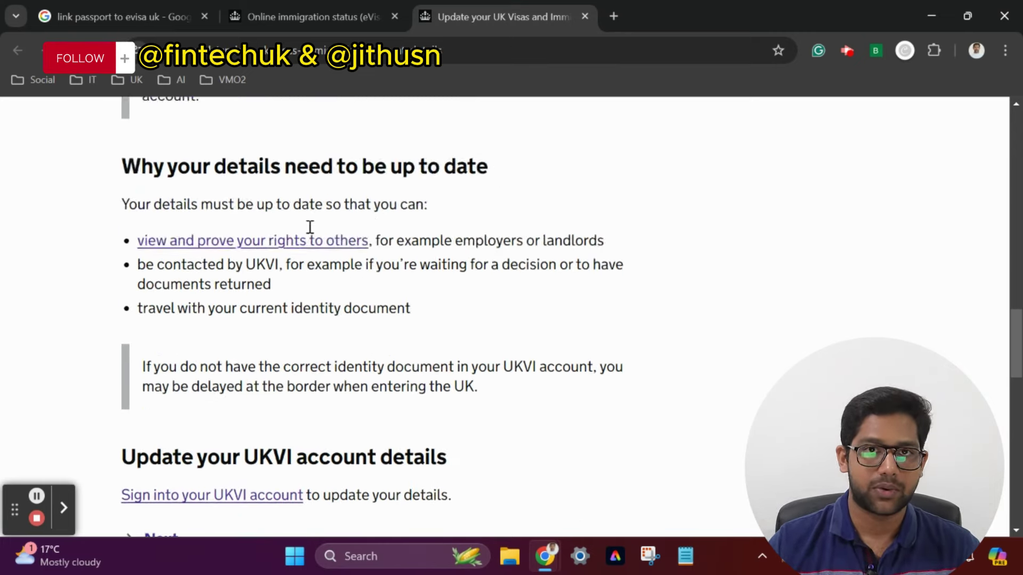
{"action": "scroll", "coordinate": [308, 232], "scroll_direction": "down", "scroll_amount": 6}
{"action": "scroll", "coordinate": [183, 172], "scroll_direction": "up", "scroll_amount": 2}
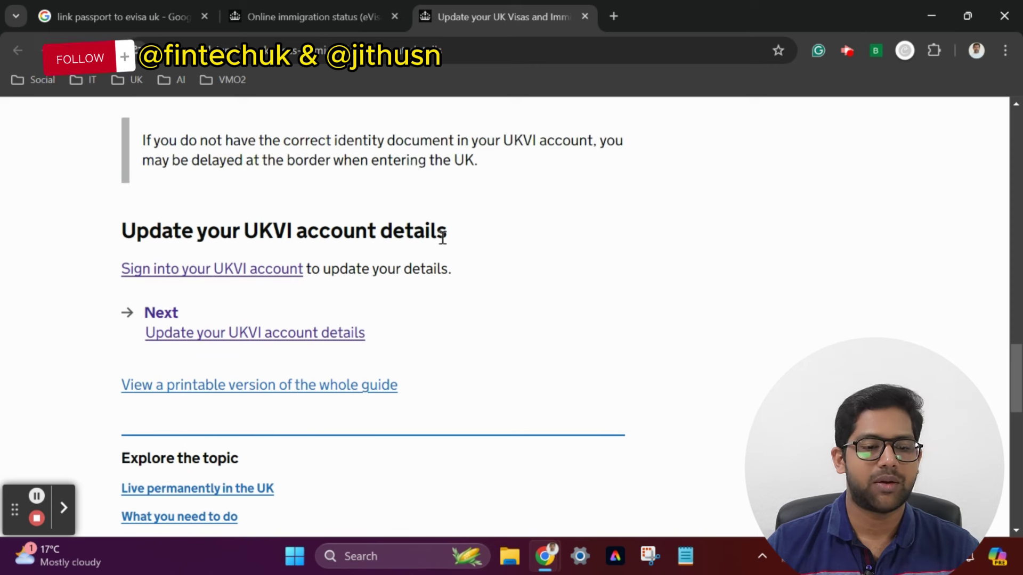
- Follow 'Sign into your UKVI account' and start signing in with the green Sign in button
{"action": "left_click", "coordinate": [220, 274]}
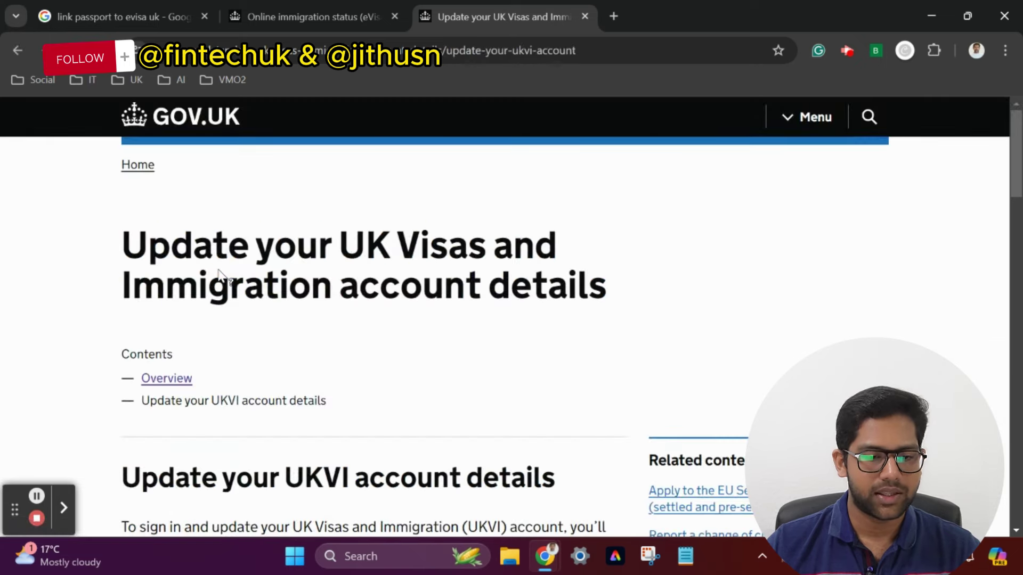
{"action": "scroll", "coordinate": [239, 274], "scroll_direction": "down", "scroll_amount": 4}
{"action": "scroll", "coordinate": [241, 277], "scroll_direction": "up", "scroll_amount": 1}
{"action": "scroll", "coordinate": [241, 277], "scroll_direction": "up", "scroll_amount": 4}
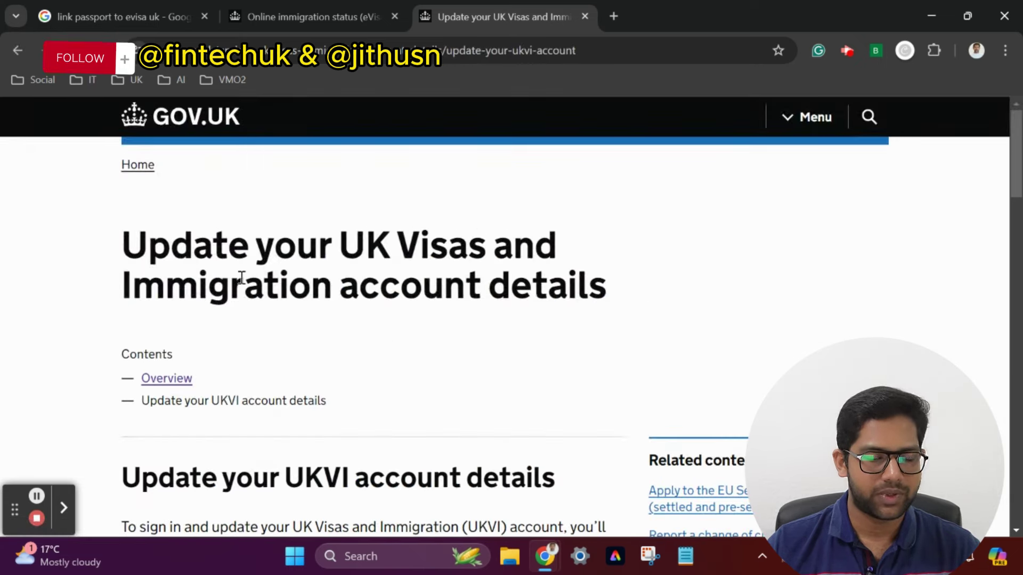
{"action": "scroll", "coordinate": [241, 277], "scroll_direction": "down", "scroll_amount": 2}
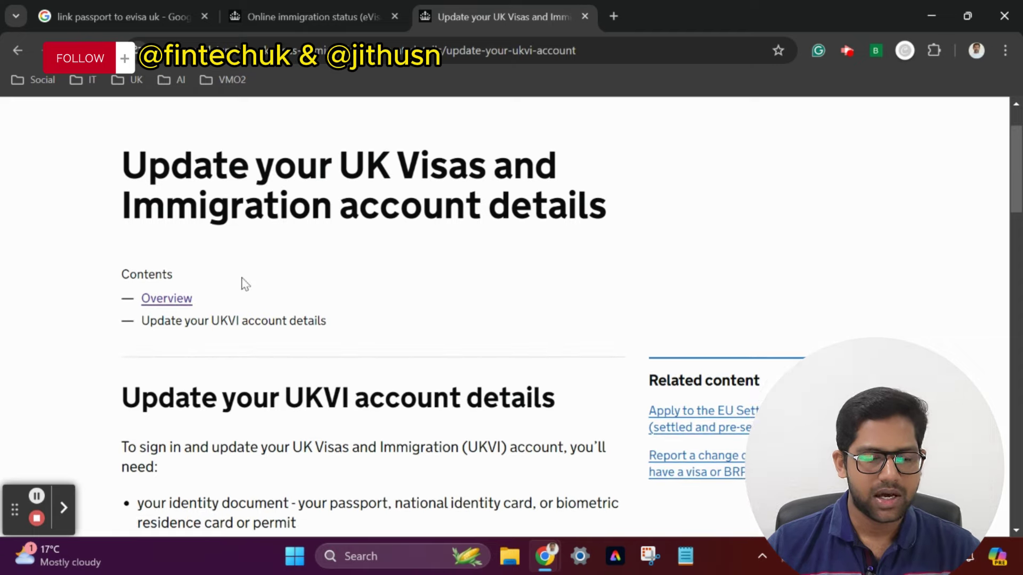
{"action": "scroll", "coordinate": [245, 284], "scroll_direction": "down", "scroll_amount": 4}
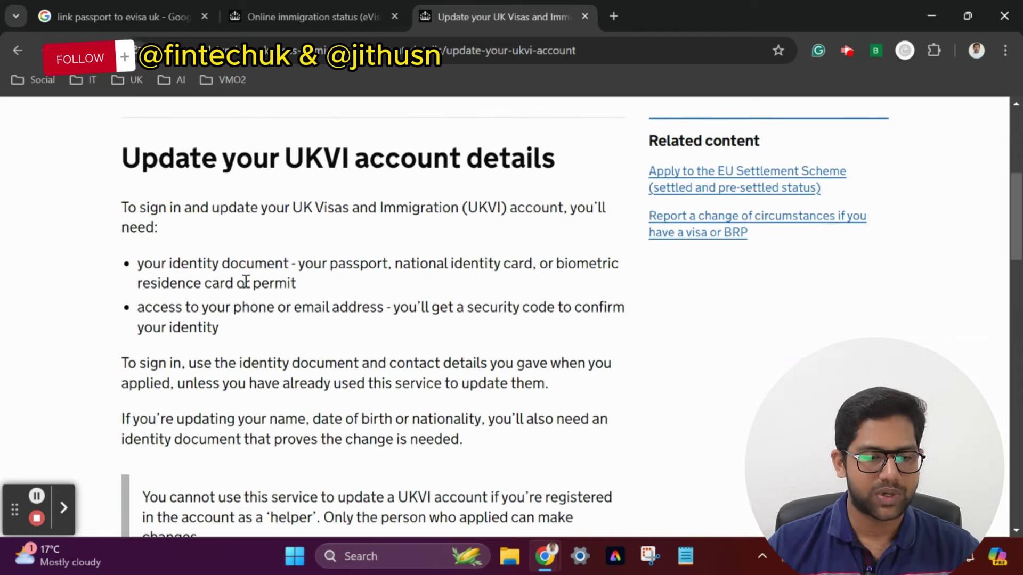
{"action": "scroll", "coordinate": [248, 280], "scroll_direction": "down", "scroll_amount": 5}
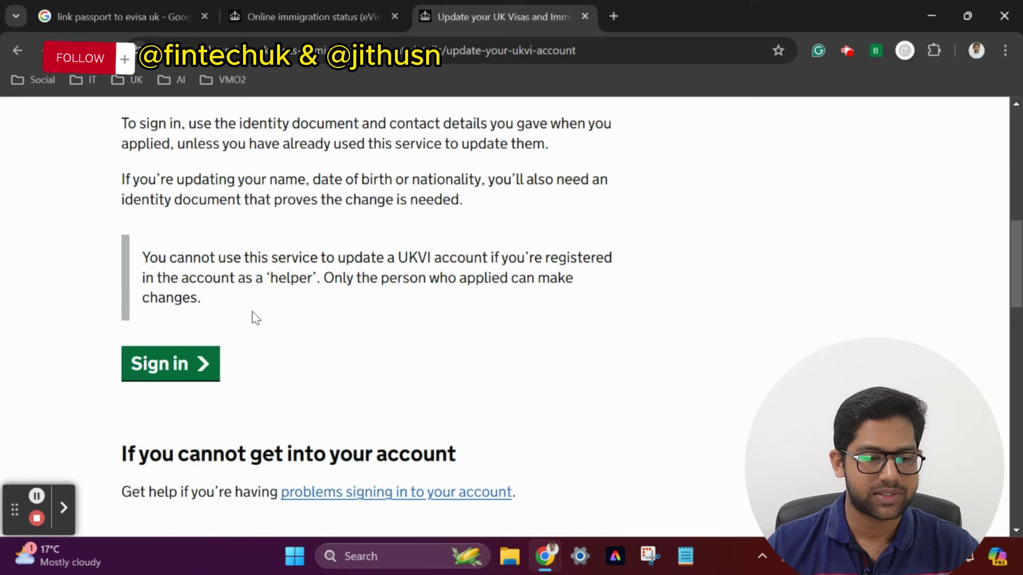
{"action": "left_click", "coordinate": [155, 371]}
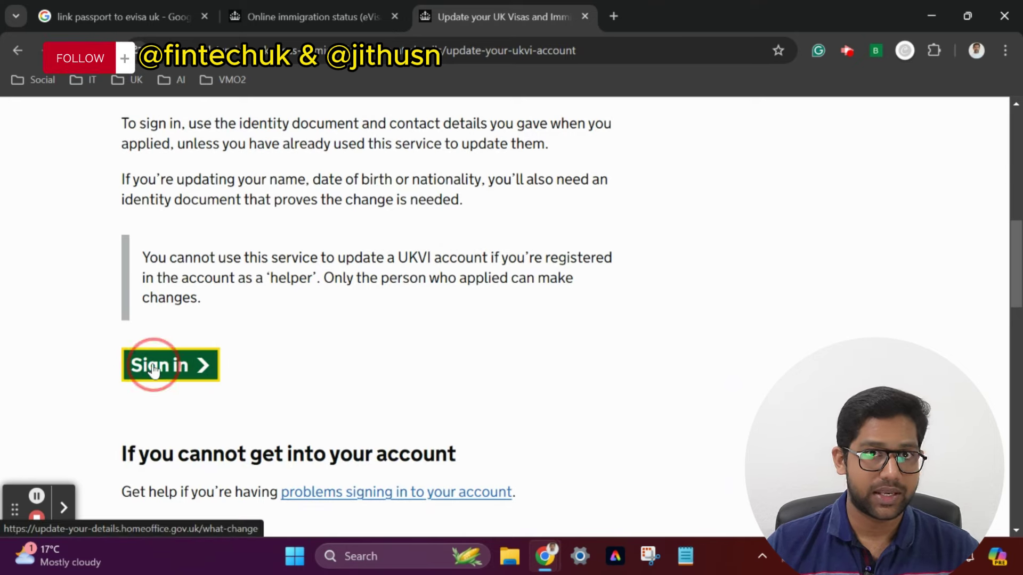
{"action": "scroll", "coordinate": [539, 192], "scroll_direction": "down", "scroll_amount": 2}
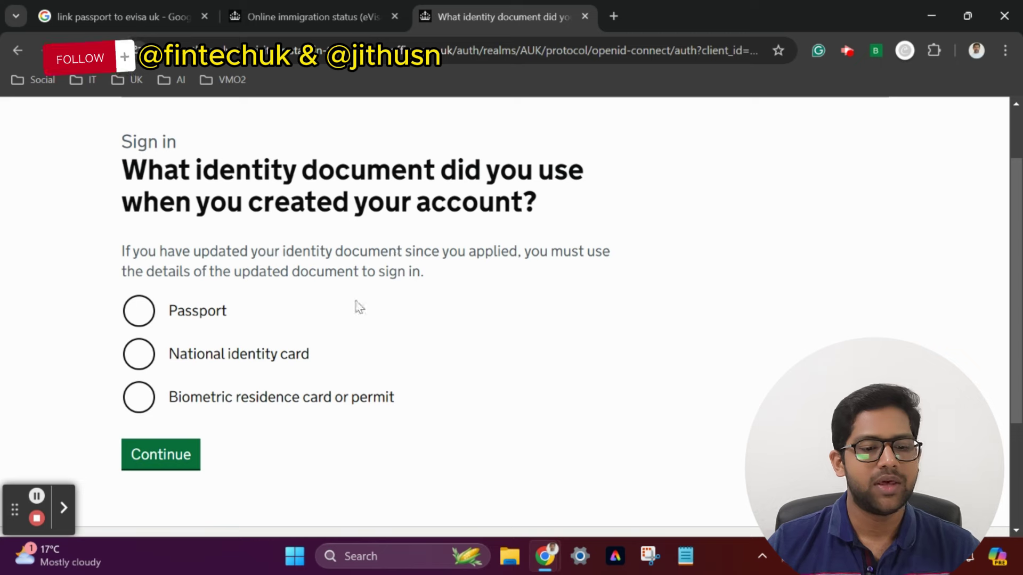
- Choose 'Biometric residence card or permit' as the identity document and continue signing in
{"action": "left_click", "coordinate": [138, 399]}
{"action": "left_click", "coordinate": [173, 462]}
{"action": "scroll", "coordinate": [241, 349], "scroll_direction": "down", "scroll_amount": 3}
{"action": "scroll", "coordinate": [241, 350], "scroll_direction": "down", "scroll_amount": 3}
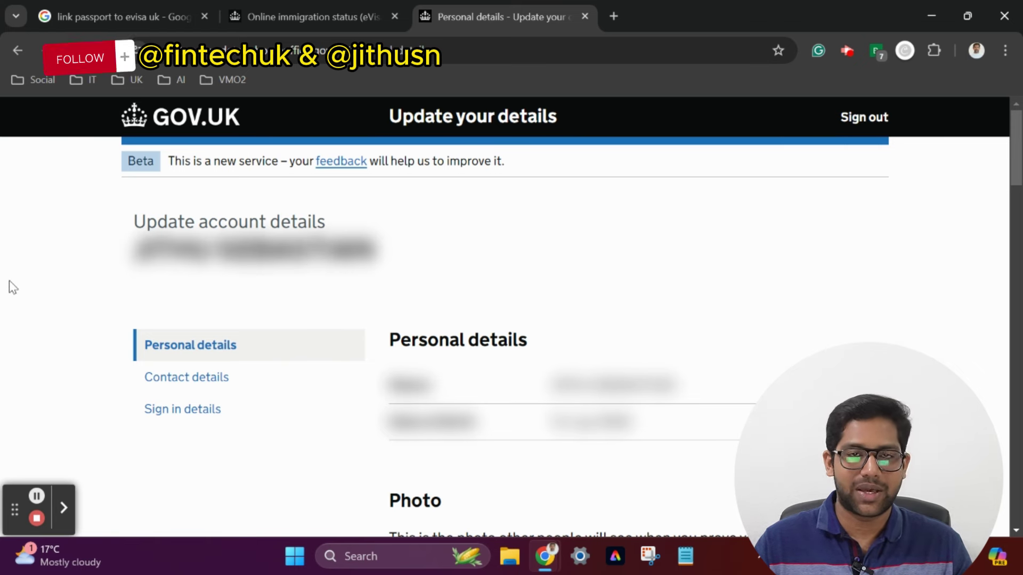
{"action": "scroll", "coordinate": [7, 285], "scroll_direction": "down", "scroll_amount": 2}
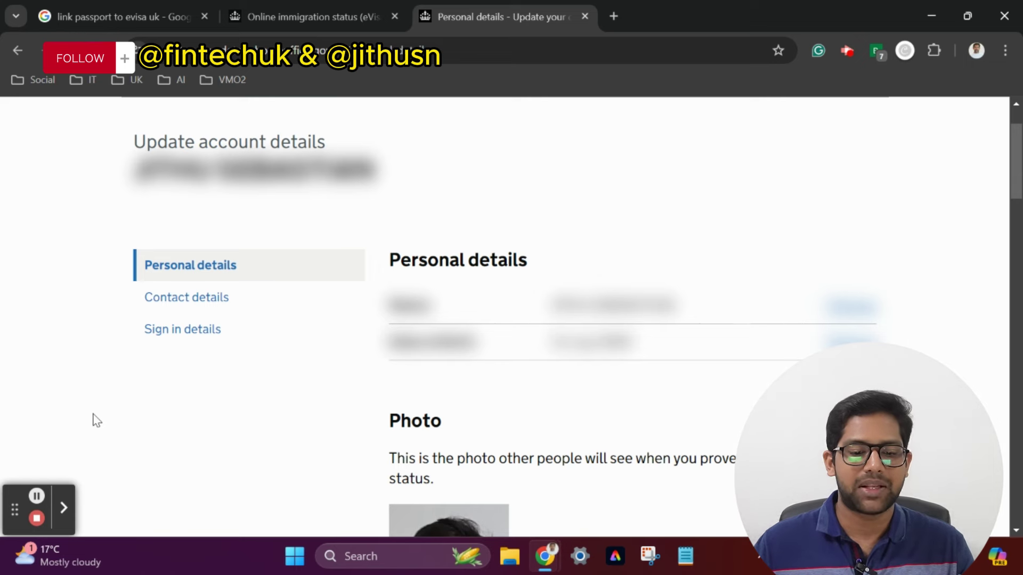
{"action": "scroll", "coordinate": [126, 378], "scroll_direction": "down", "scroll_amount": 3}
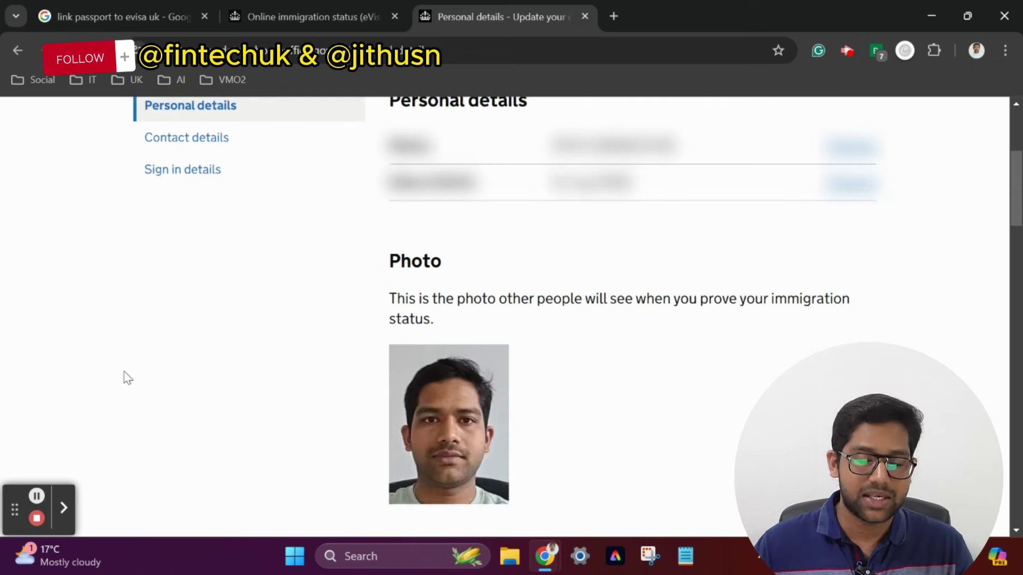
{"action": "scroll", "coordinate": [128, 368], "scroll_direction": "down", "scroll_amount": 2}
{"action": "scroll", "coordinate": [126, 365], "scroll_direction": "down", "scroll_amount": 1}
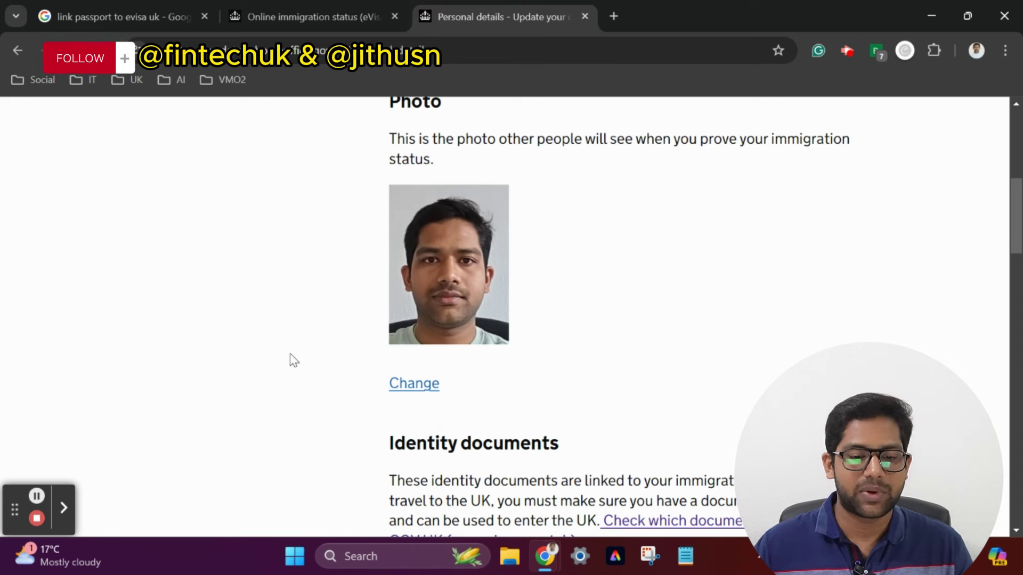
{"action": "scroll", "coordinate": [267, 352], "scroll_direction": "down", "scroll_amount": 3}
{"action": "scroll", "coordinate": [142, 300], "scroll_direction": "down", "scroll_amount": 1}
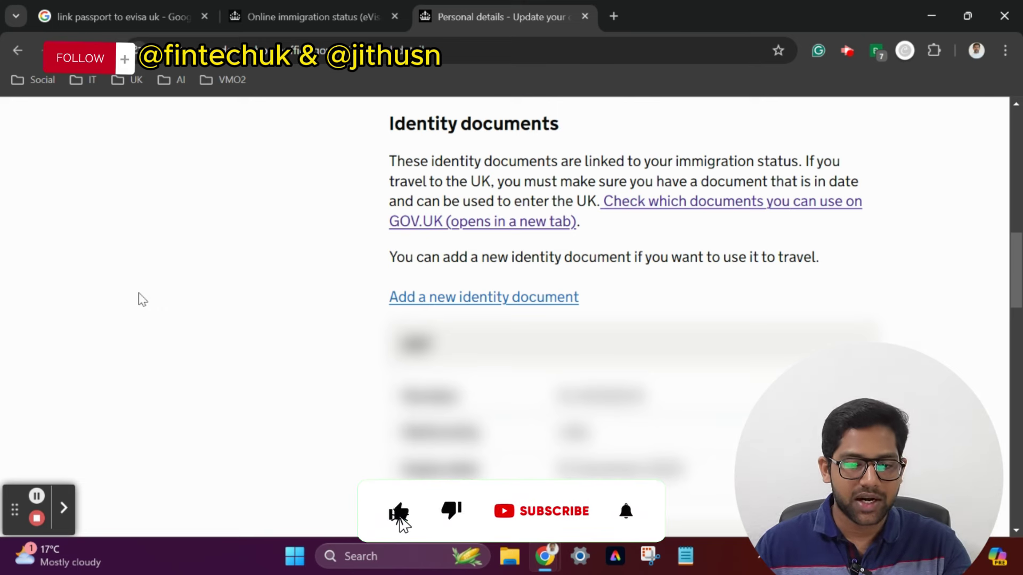
- Scroll through the linked identity documents and back up the account details page
{"action": "scroll", "coordinate": [142, 298], "scroll_direction": "down", "scroll_amount": 3}
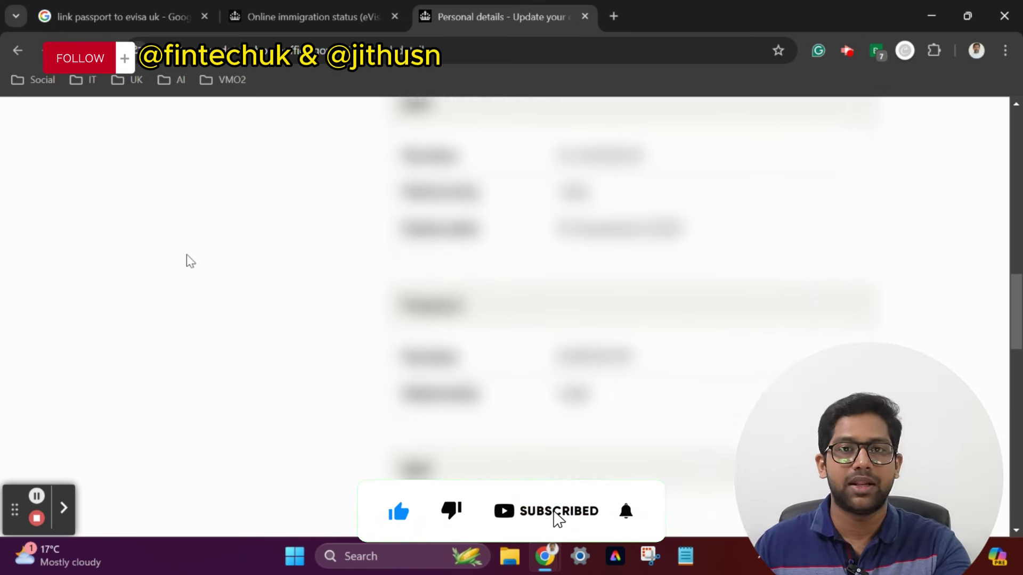
{"action": "scroll", "coordinate": [187, 261], "scroll_direction": "up", "scroll_amount": 2}
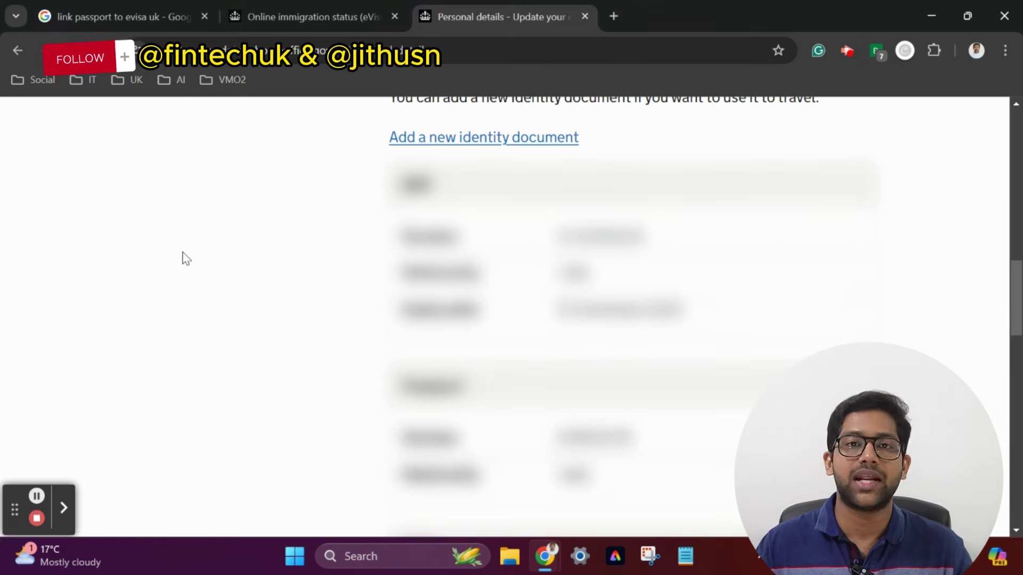
{"action": "scroll", "coordinate": [185, 258], "scroll_direction": "down", "scroll_amount": 3}
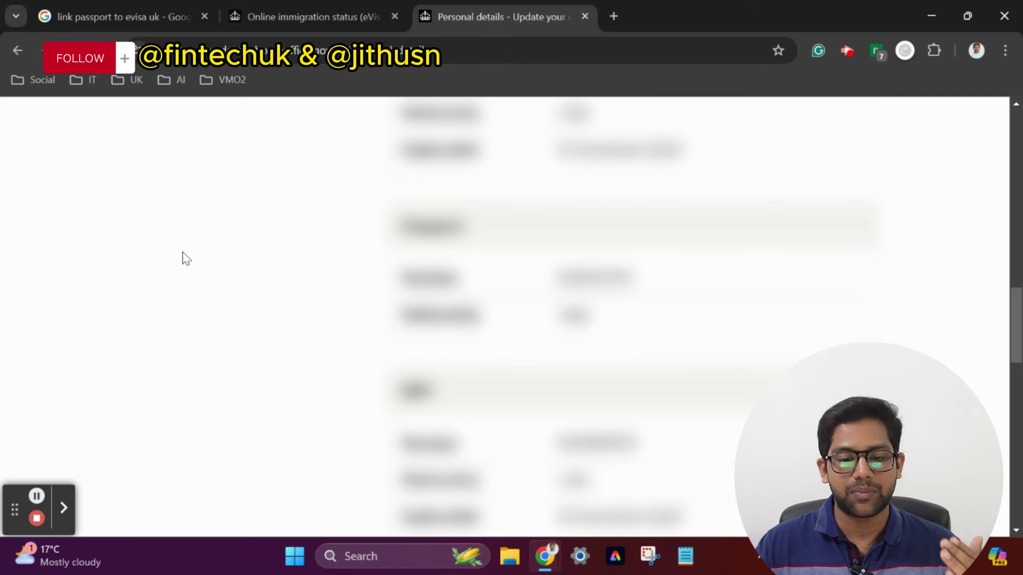
{"action": "scroll", "coordinate": [182, 254], "scroll_direction": "down", "scroll_amount": 10}
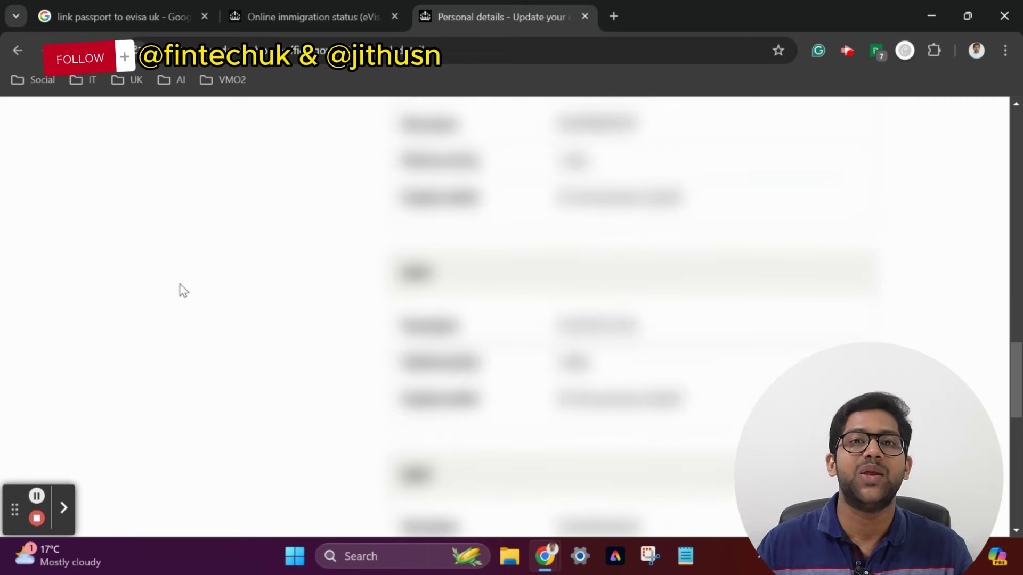
{"action": "scroll", "coordinate": [180, 299], "scroll_direction": "up", "scroll_amount": 5}
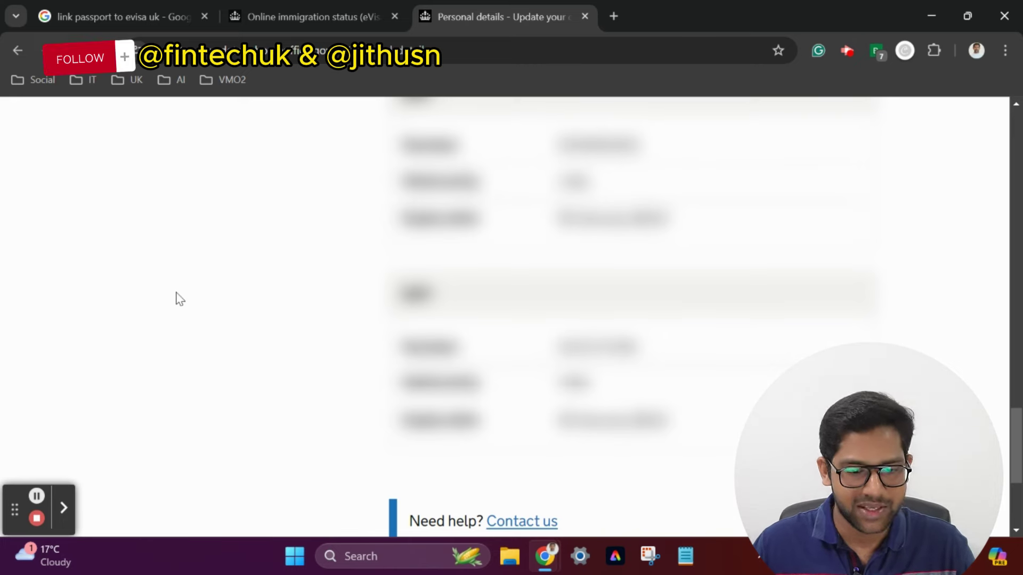
{"action": "scroll", "coordinate": [203, 279], "scroll_direction": "up", "scroll_amount": 10}
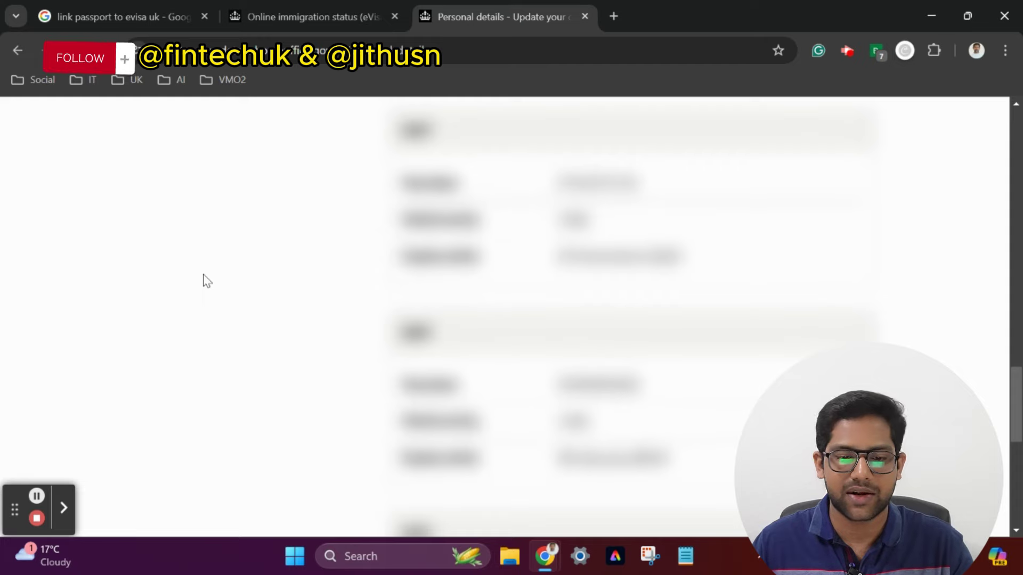
{"action": "scroll", "coordinate": [206, 281], "scroll_direction": "up", "scroll_amount": 6}
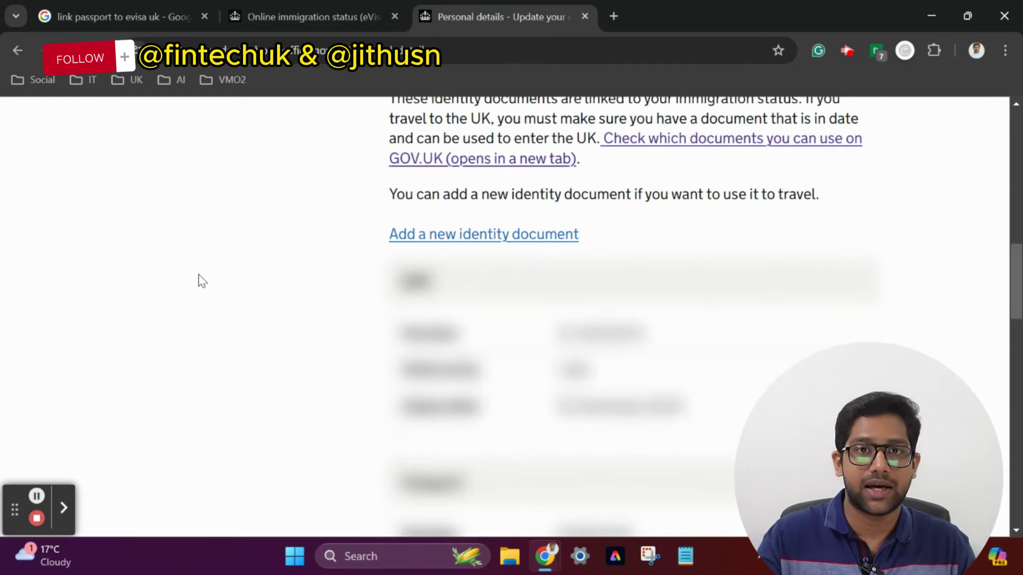
{"action": "scroll", "coordinate": [203, 281], "scroll_direction": "up", "scroll_amount": 2}
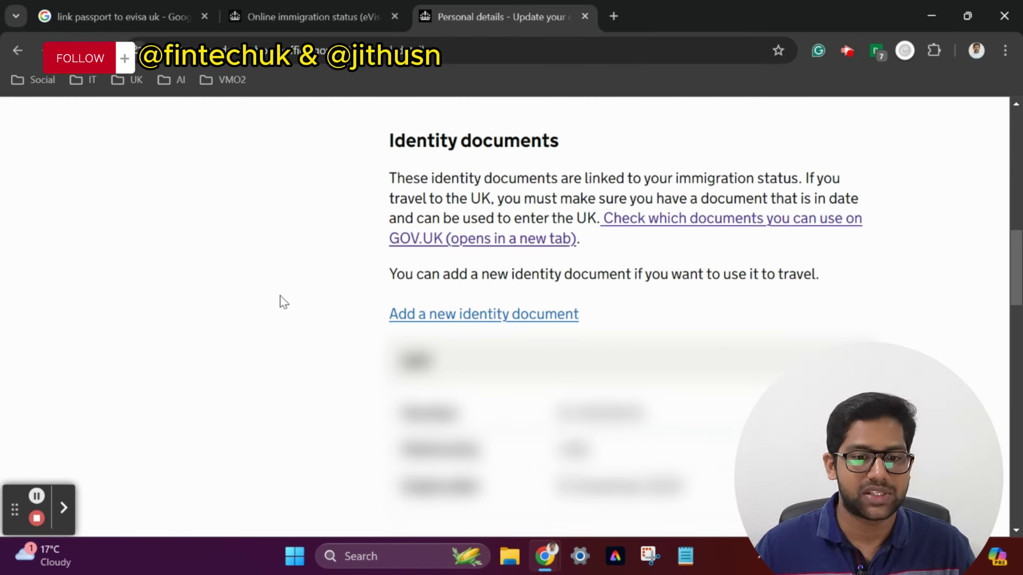
{"action": "scroll", "coordinate": [279, 302], "scroll_direction": "up", "scroll_amount": 8}
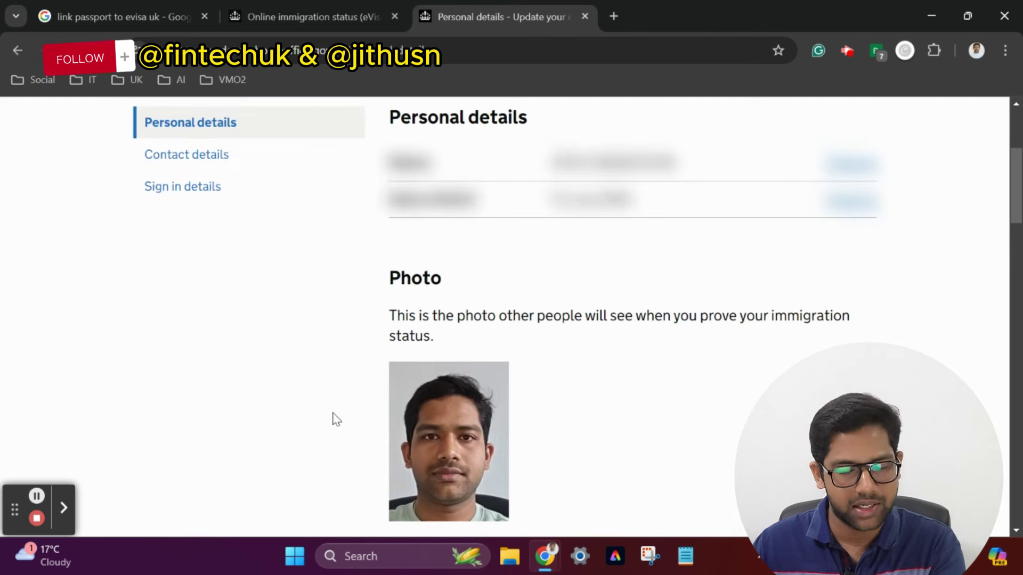
{"action": "scroll", "coordinate": [322, 424], "scroll_direction": "up", "scroll_amount": 2}
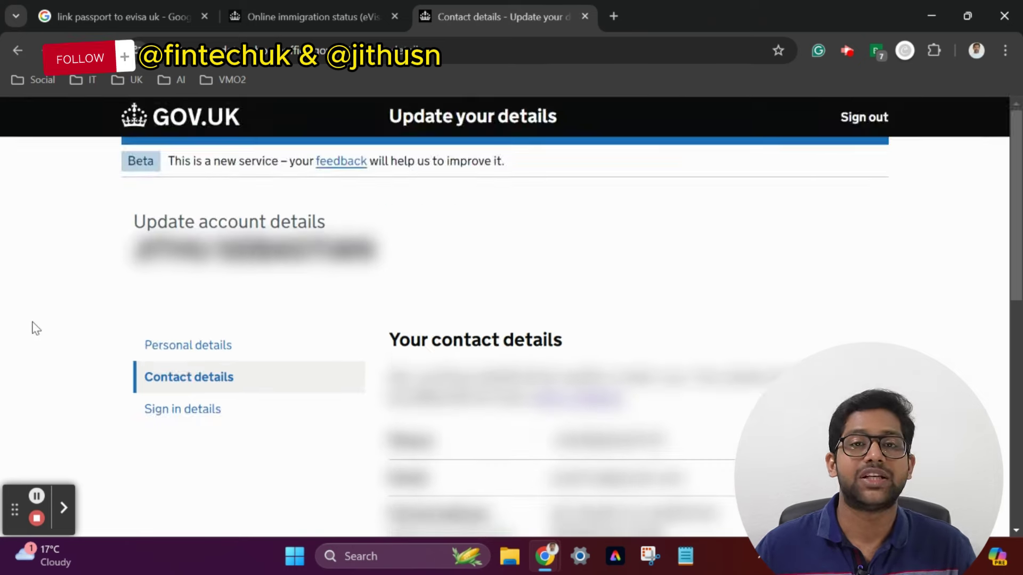
{"action": "scroll", "coordinate": [33, 327], "scroll_direction": "down", "scroll_amount": 2}
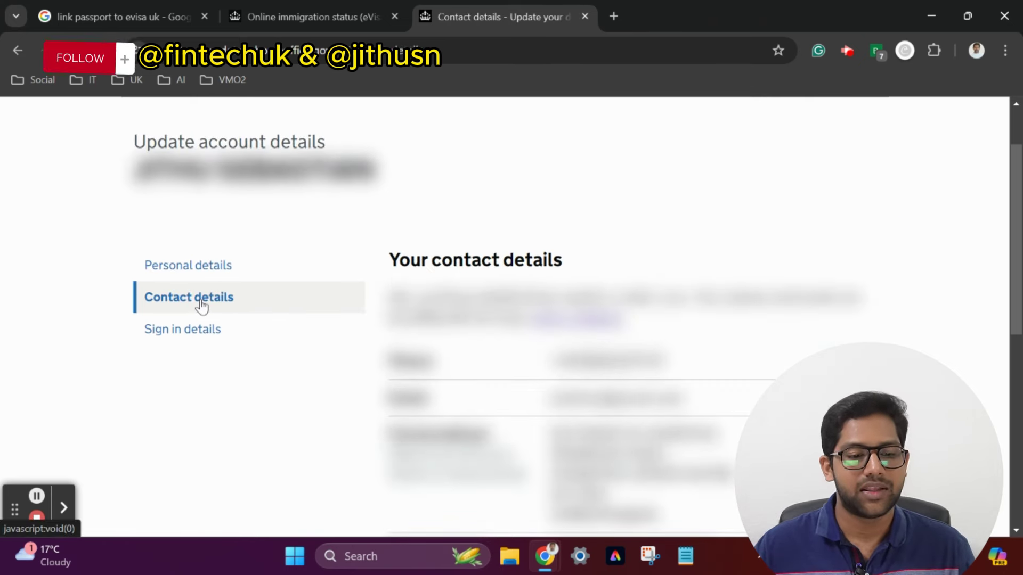
- Review the phone, e-mail and address on record, then go to Sign in details
{"action": "scroll", "coordinate": [202, 306], "scroll_direction": "down", "scroll_amount": 3}
{"action": "scroll", "coordinate": [201, 304], "scroll_direction": "up", "scroll_amount": 5}
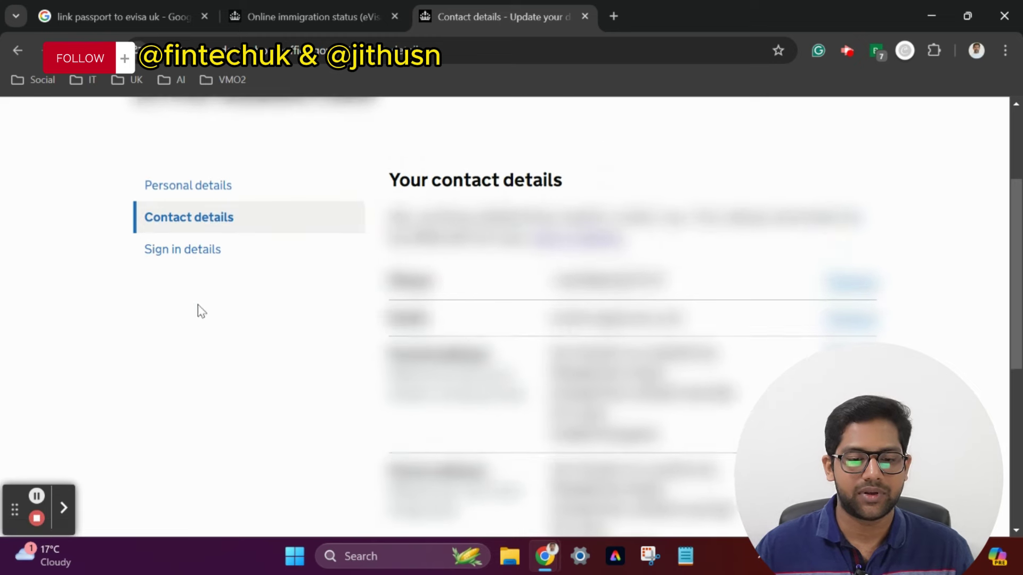
{"action": "scroll", "coordinate": [197, 315], "scroll_direction": "down", "scroll_amount": 3}
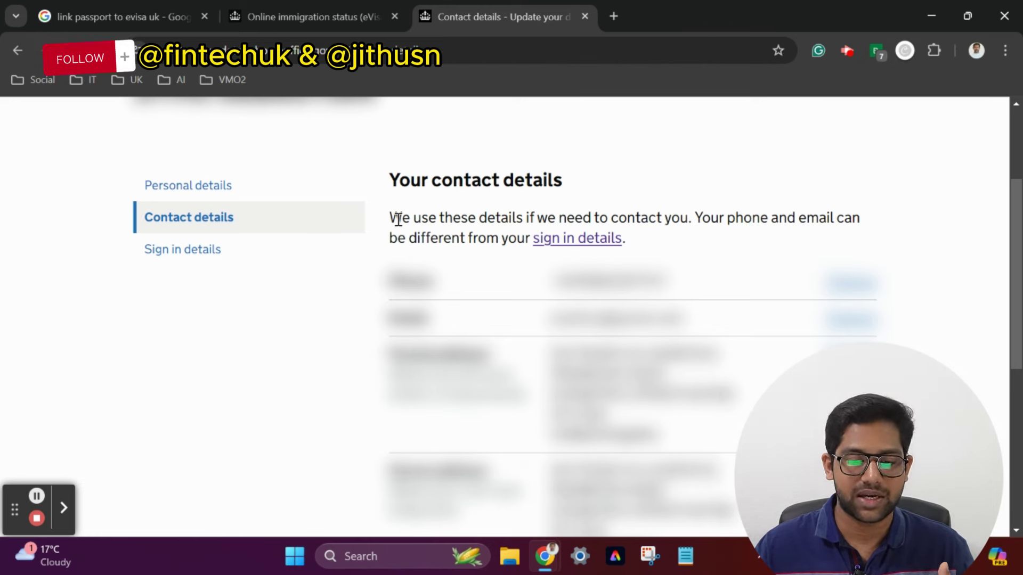
{"action": "scroll", "coordinate": [82, 299], "scroll_direction": "down", "scroll_amount": 3}
{"action": "scroll", "coordinate": [82, 302], "scroll_direction": "up", "scroll_amount": 2}
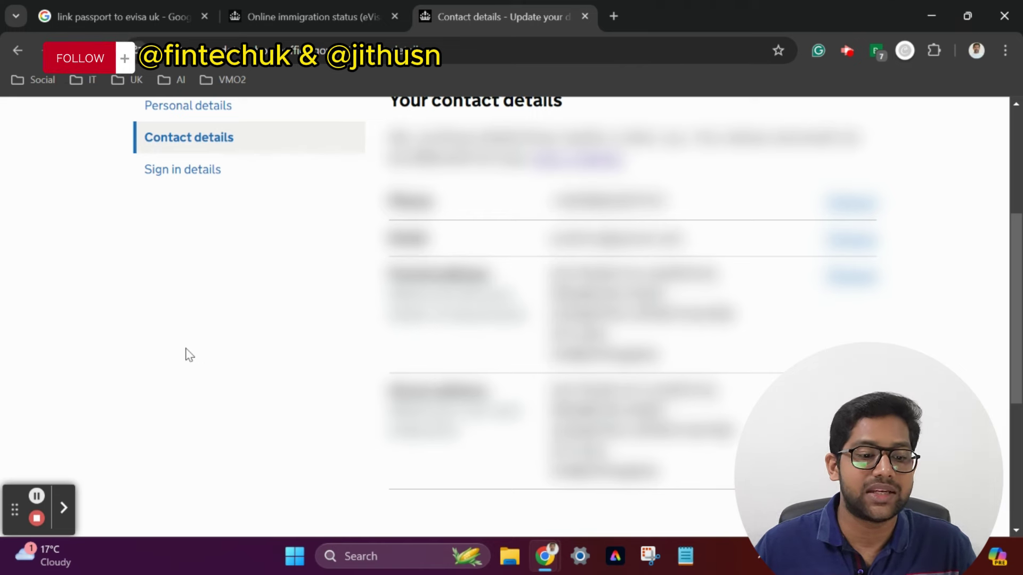
{"action": "left_click", "coordinate": [184, 170]}
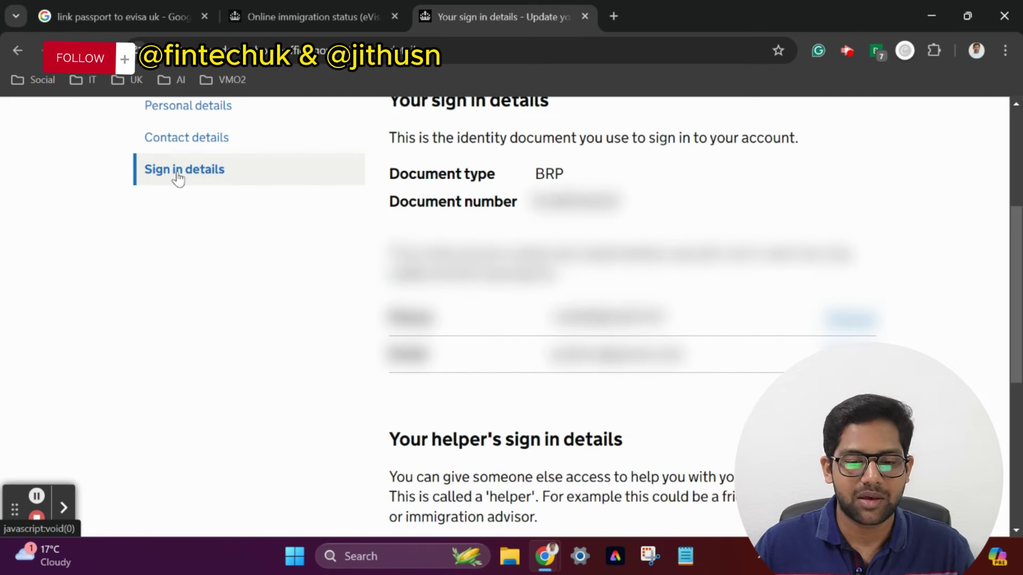
{"action": "scroll", "coordinate": [195, 230], "scroll_direction": "up", "scroll_amount": 1}
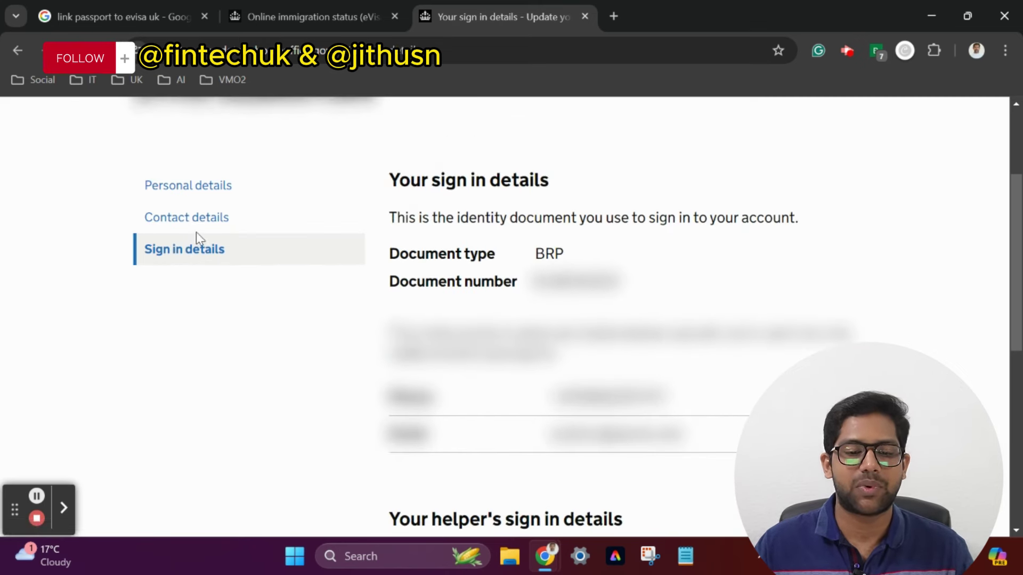
{"action": "scroll", "coordinate": [204, 297], "scroll_direction": "down", "scroll_amount": 1}
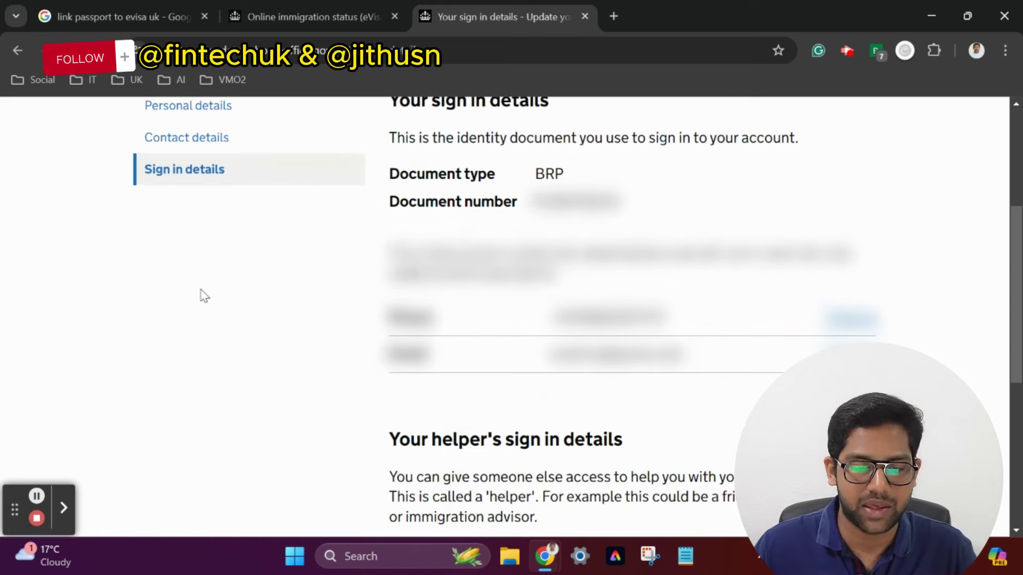
{"action": "scroll", "coordinate": [204, 296], "scroll_direction": "up", "scroll_amount": 1}
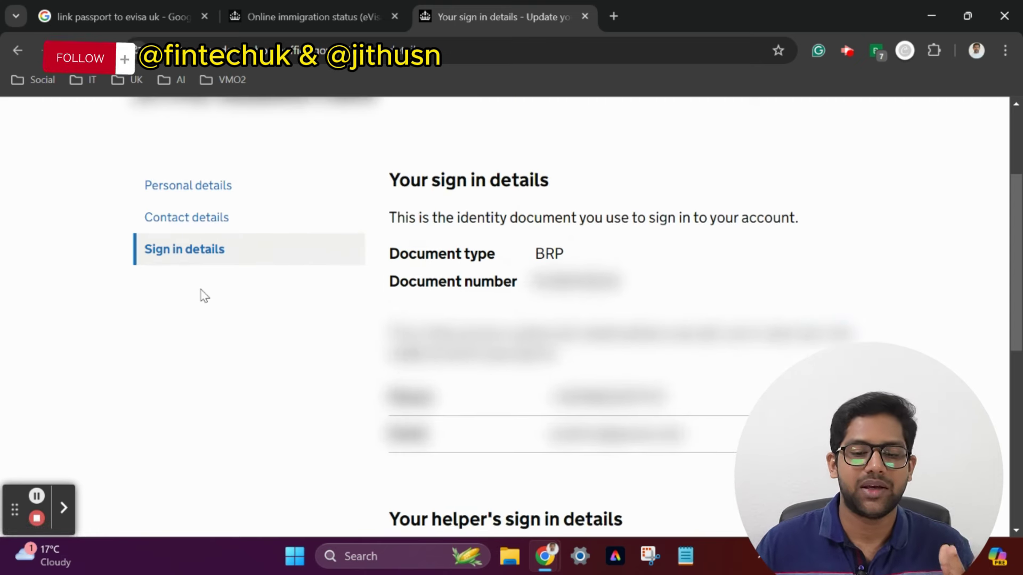
{"action": "scroll", "coordinate": [204, 296], "scroll_direction": "down", "scroll_amount": 2}
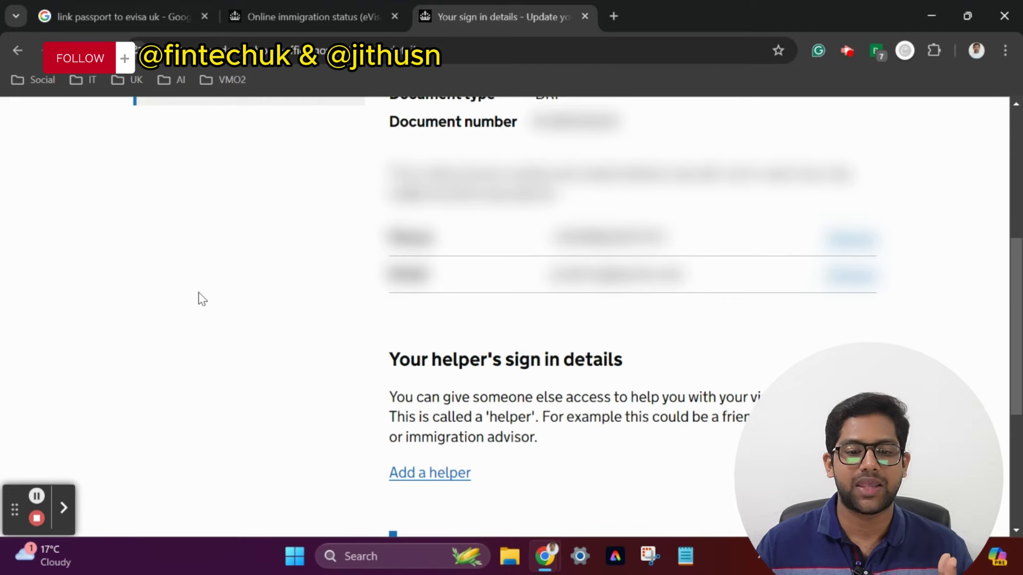
{"action": "scroll", "coordinate": [203, 298], "scroll_direction": "up", "scroll_amount": 1}
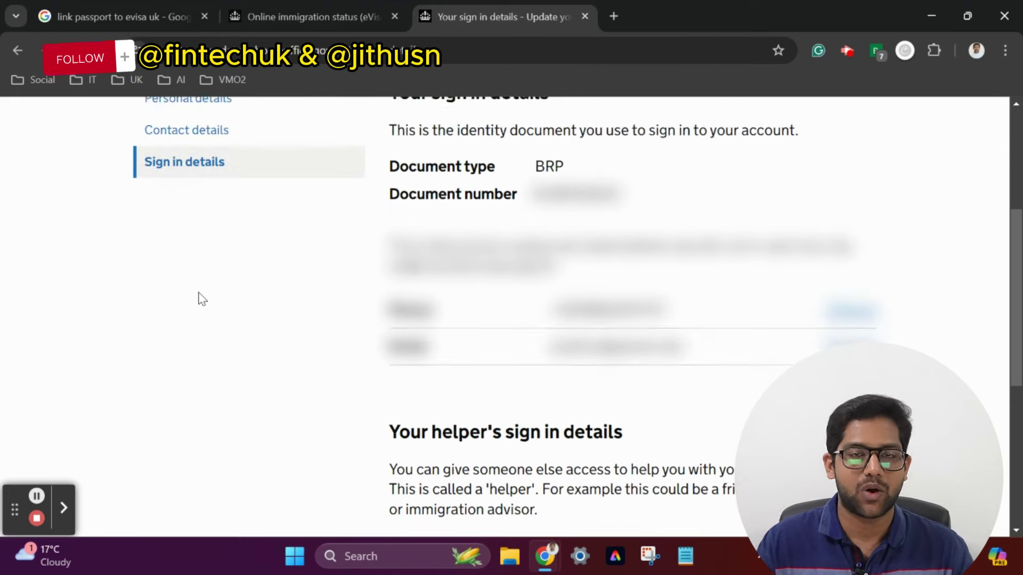